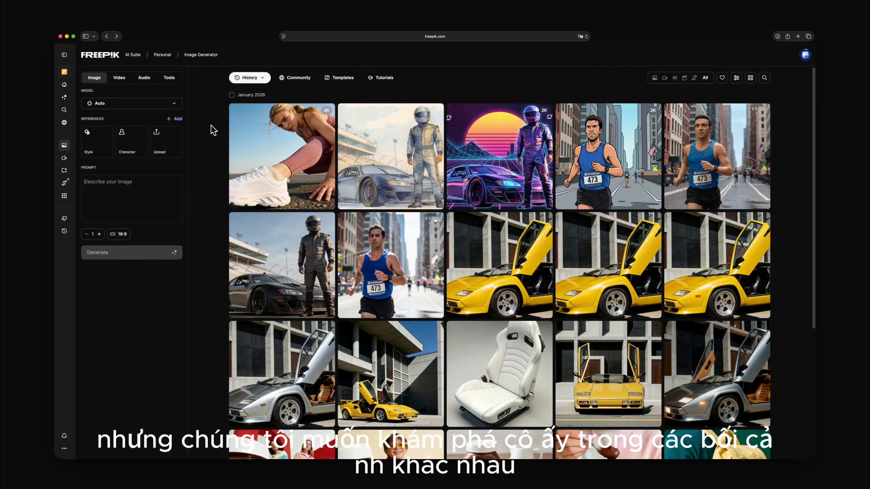
- View the crouching athlete image from the history and assign it as the character reference
{"action": "mouse_move", "coordinate": [251, 136]}
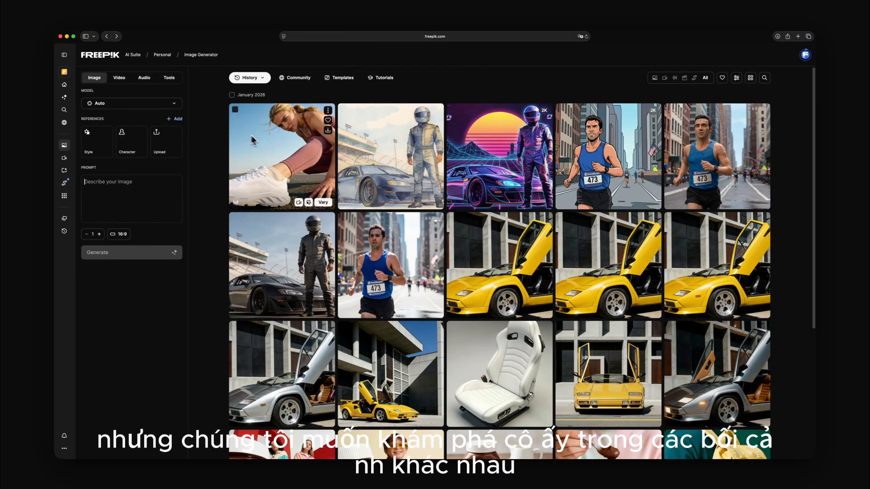
{"action": "left_click", "coordinate": [287, 150]}
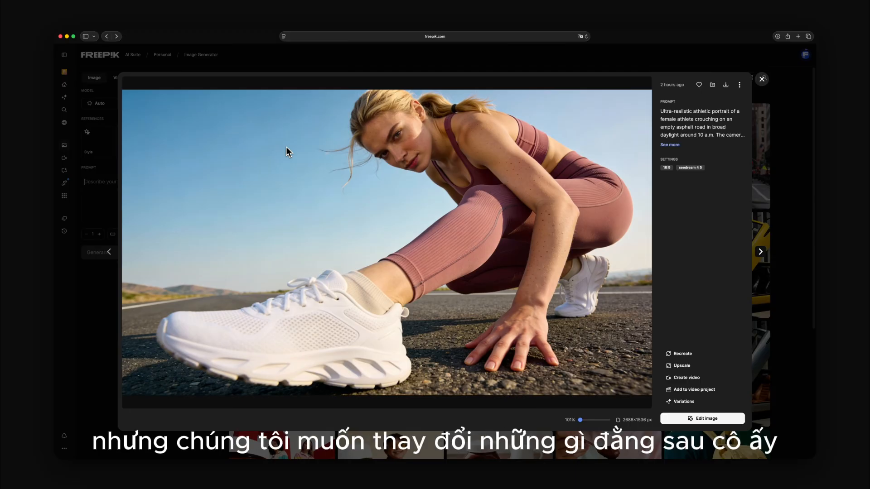
{"action": "key", "text": "Escape"}
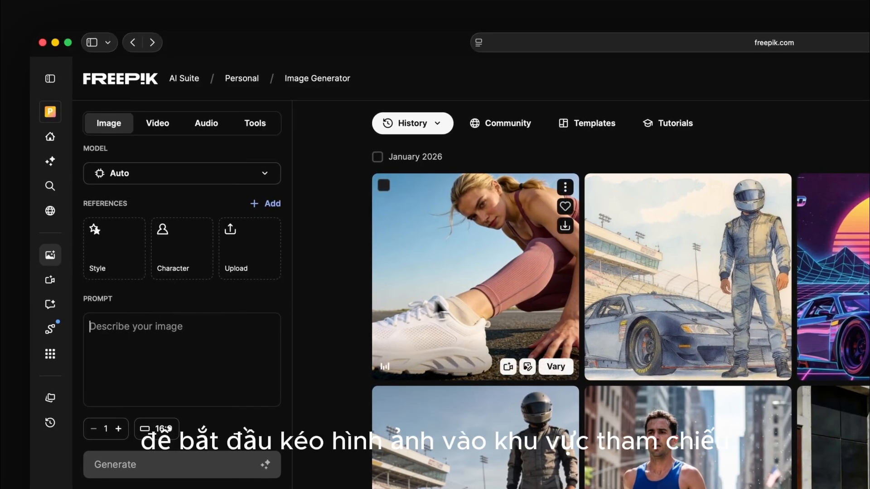
{"action": "left_click_drag", "start_coordinate": [491, 305], "coordinate": [173, 259]}
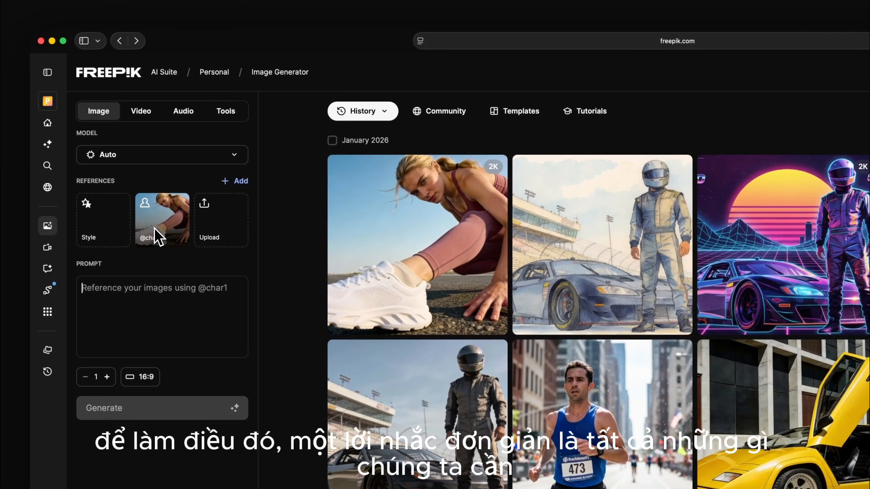
- Write a prompt placing the model in an outdoor gym with machines behind and a matching floor, keeping lighting and position so only background and floor change
{"action": "left_click", "coordinate": [86, 290]}
{"action": "type", "text": "Ch"}
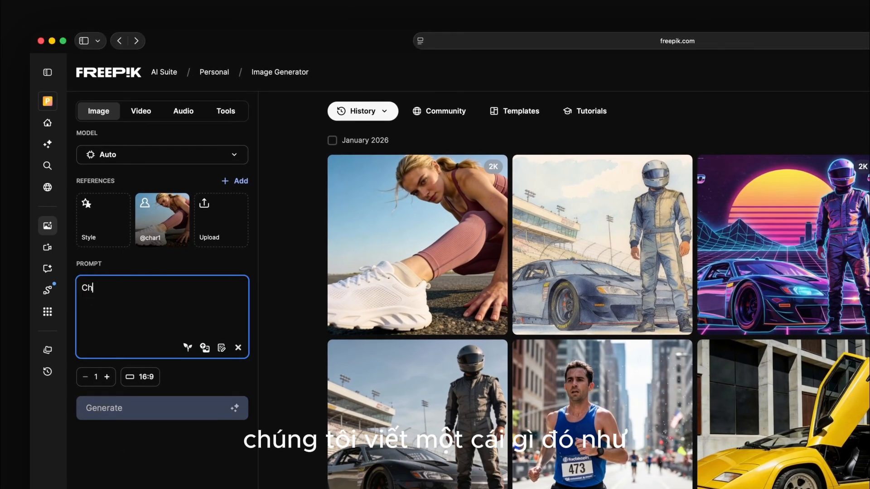
{"action": "type", "text": "ange my model to be in an outdoor gym, so you"}
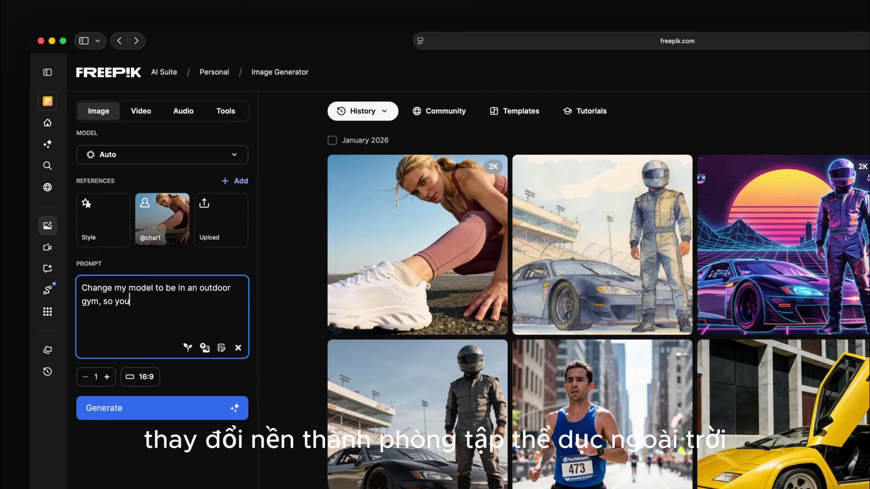
{"action": "type", "text": " can see the machines in the back.. also make"}
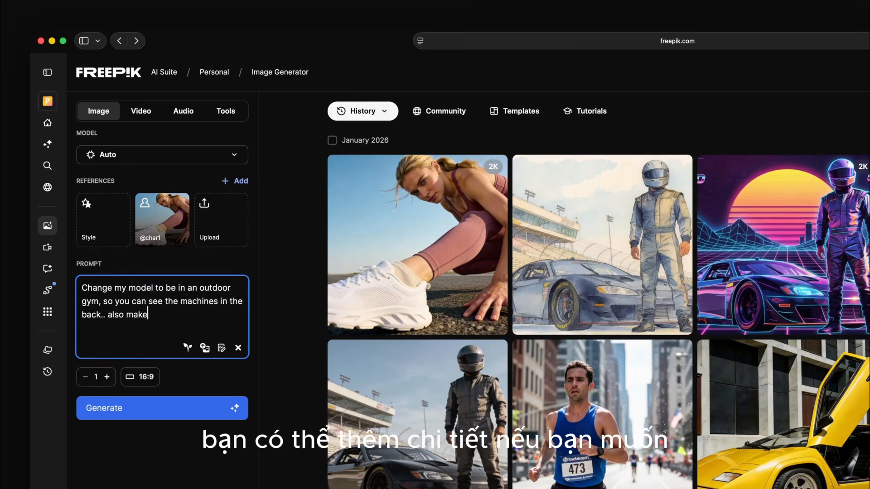
{"action": "type", "text": " the floor matches my new gym, the lighting sh"}
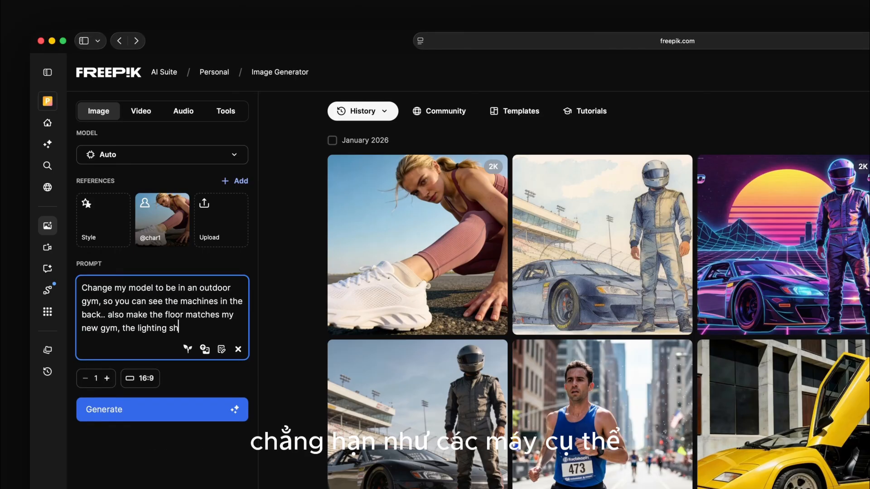
{"action": "type", "text": "ould be kept and also the same position so th"}
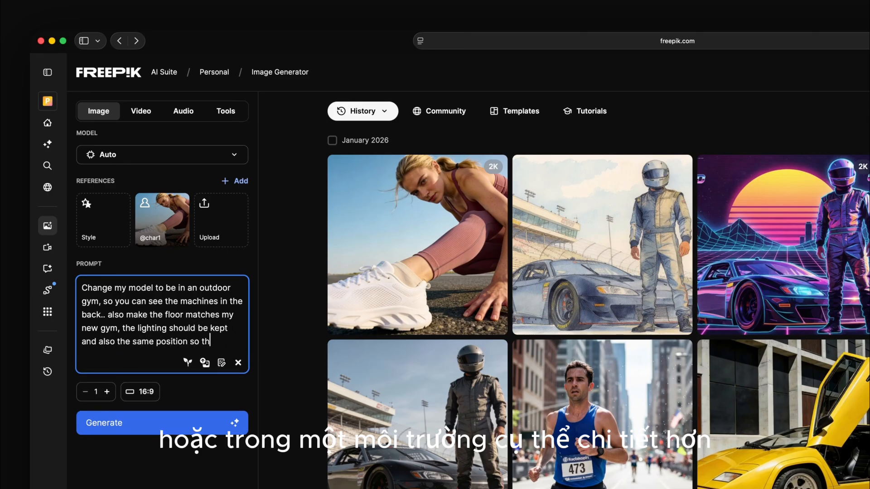
{"action": "type", "text": "e only thing that changes is my background "}
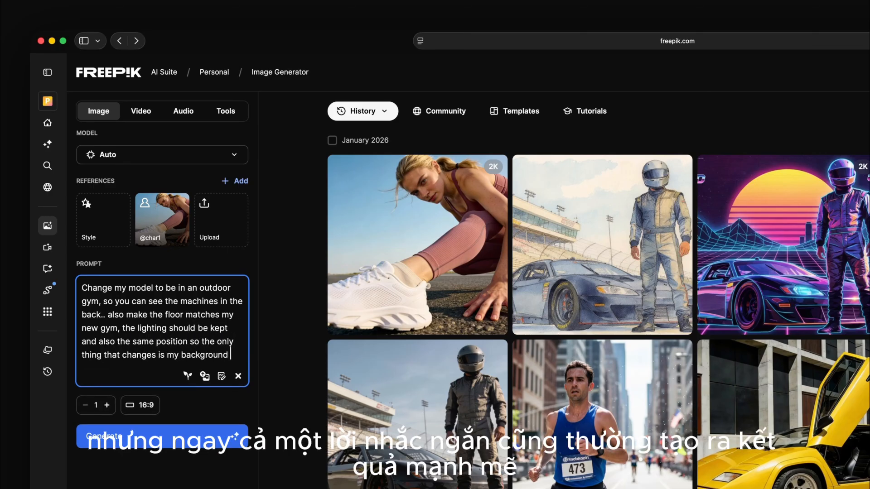
{"action": "type", "text": "and therefore floor."}
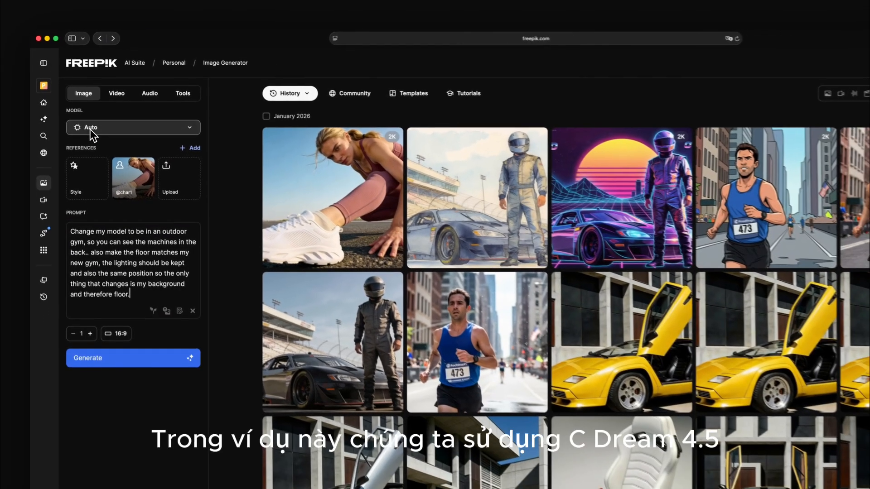
- Choose the Seedream 4.5 model, generate the outdoor gym image and view the result enlarged
{"action": "left_click", "coordinate": [107, 156]}
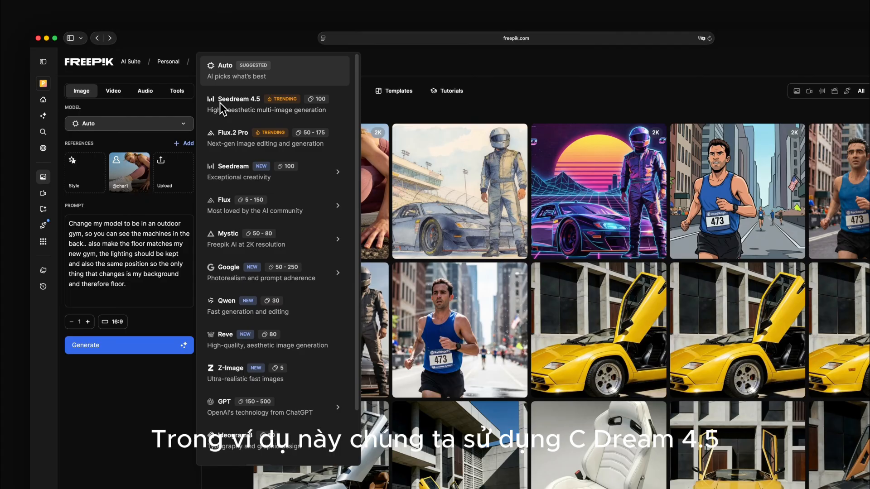
{"action": "mouse_move", "coordinate": [227, 270]}
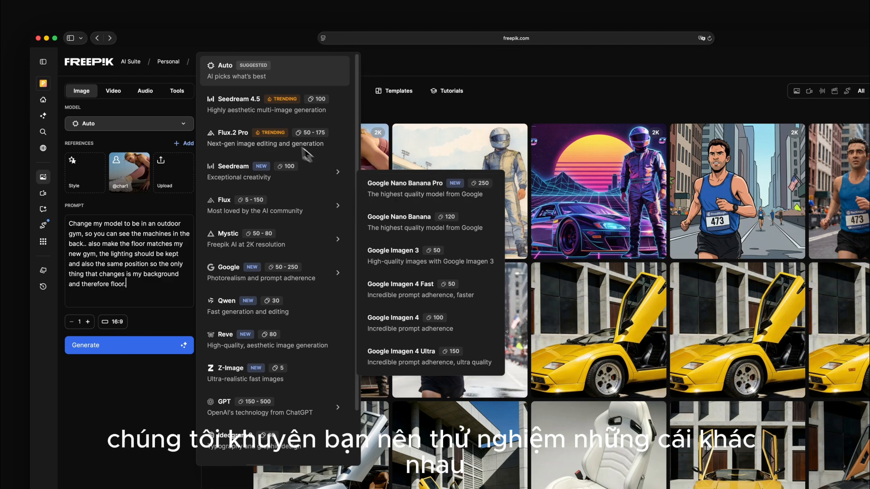
{"action": "left_click", "coordinate": [236, 107]}
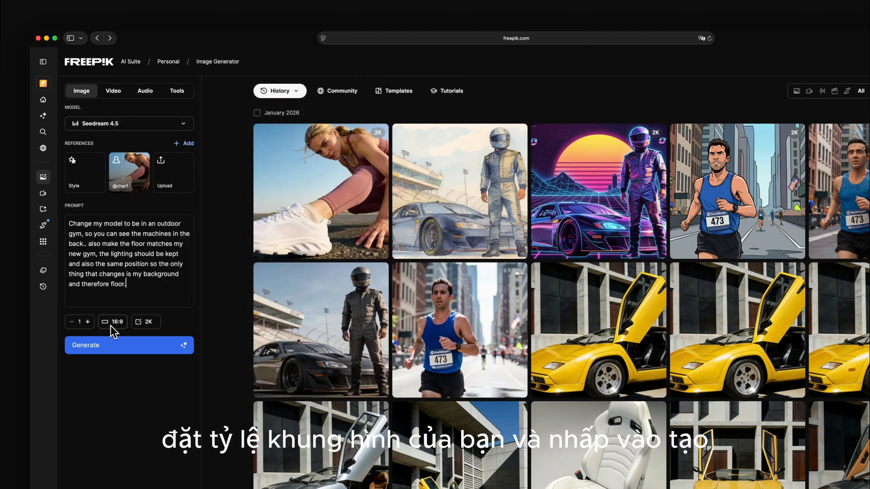
{"action": "left_click", "coordinate": [168, 351]}
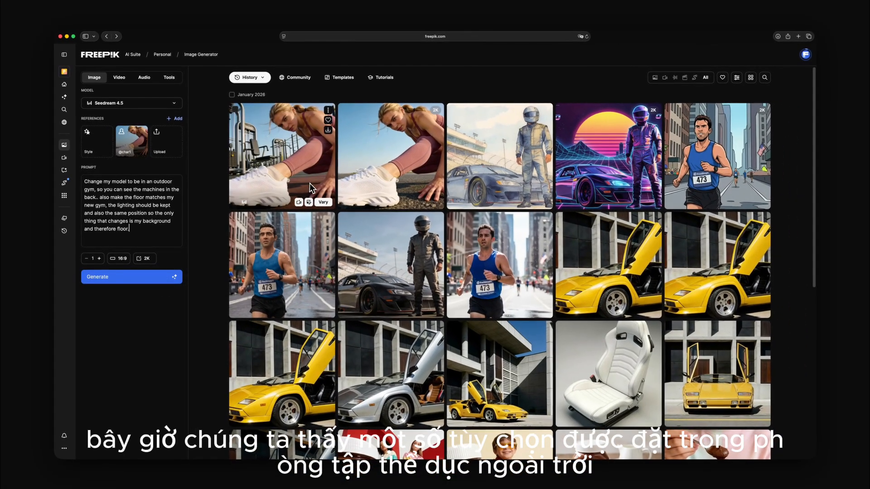
{"action": "left_click", "coordinate": [310, 187]}
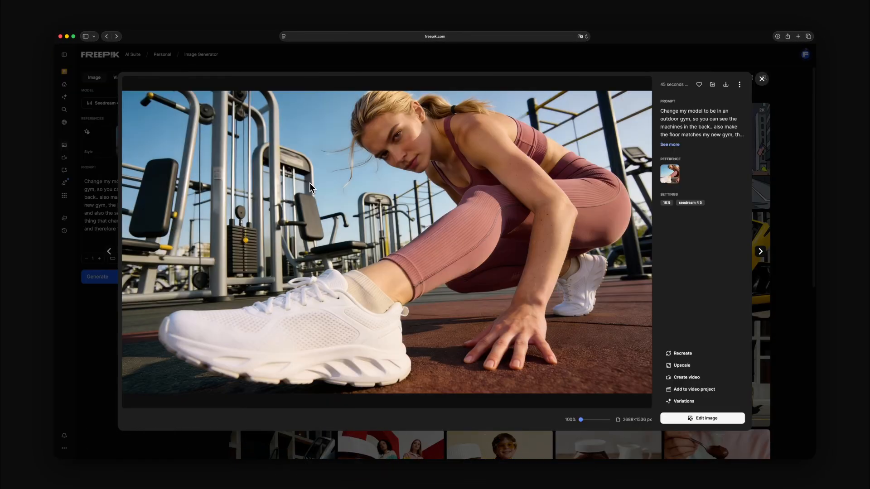
{"action": "key", "text": "Escape"}
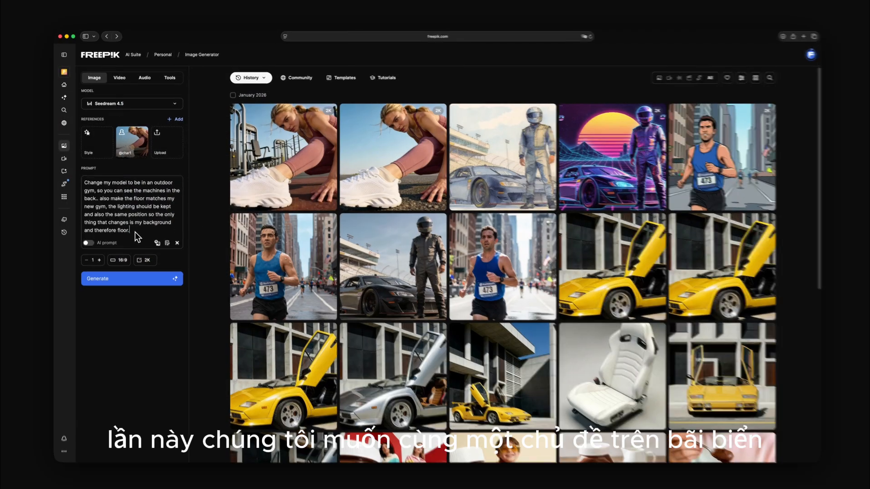
- Replace the prompt with "change the background of the model and add a beautiful beach behind , keep proportions", generate the image and view it
{"action": "left_click_drag", "start_coordinate": [130, 228], "coordinate": [84, 181]}
{"action": "key", "text": "BackSpace"}
{"action": "type", "text": "cha"}
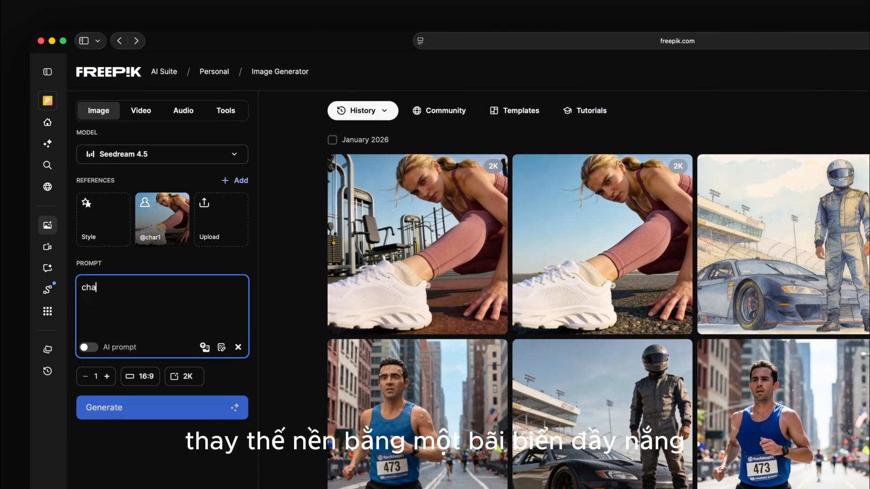
{"action": "type", "text": "nge the background of the model"}
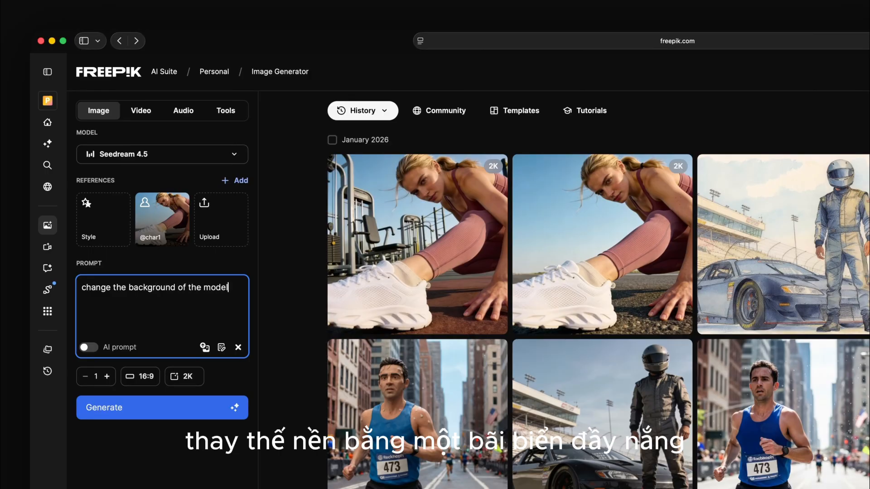
{"action": "type", "text": " and add a beautiful beach behind , keep proportions"}
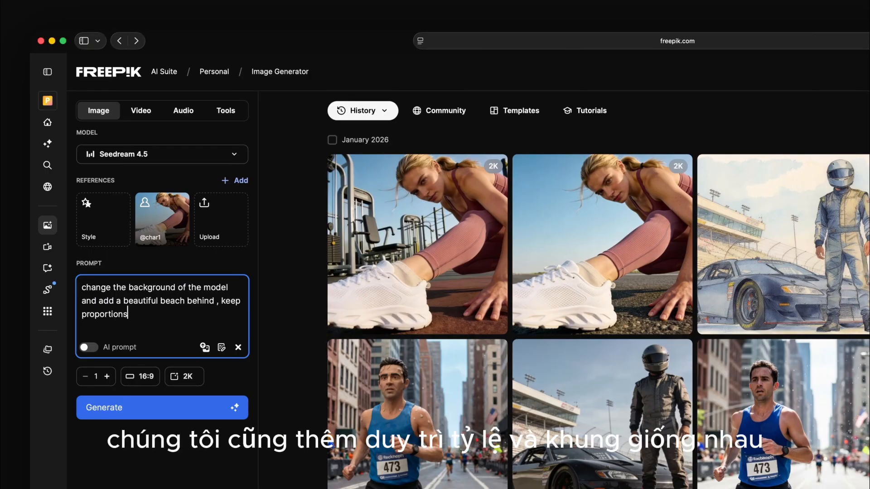
{"action": "left_click", "coordinate": [228, 410]}
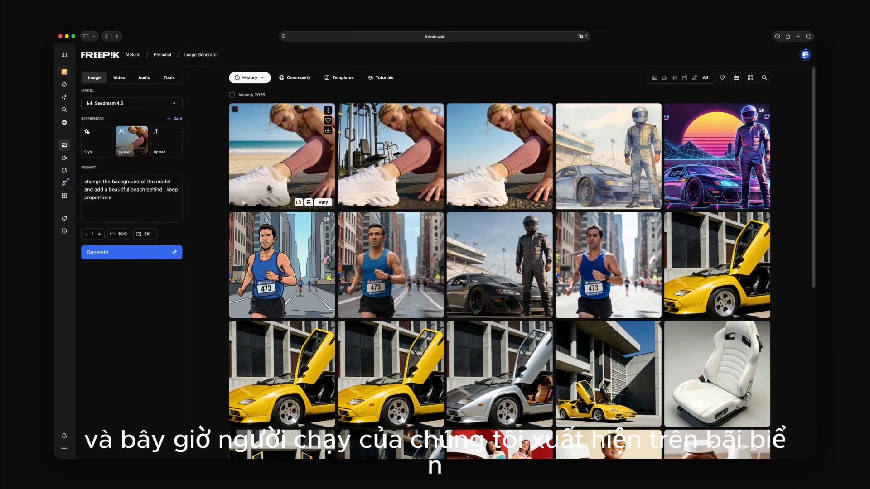
{"action": "left_click", "coordinate": [289, 161]}
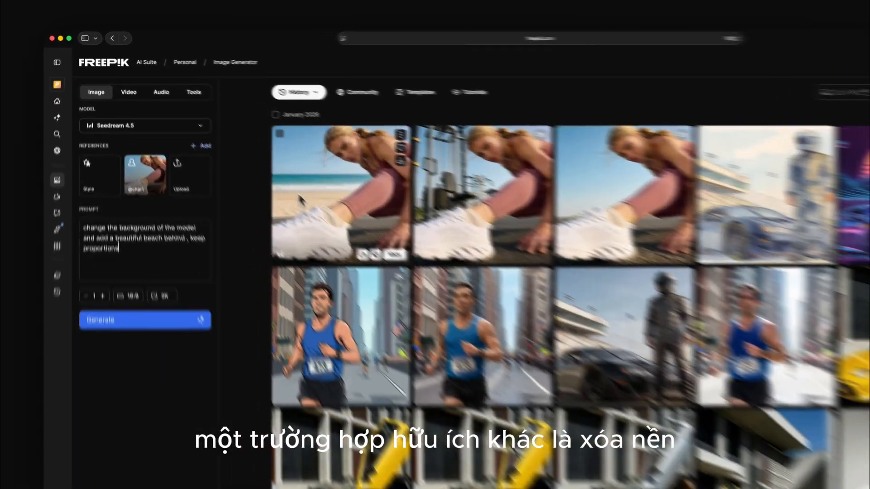
- Replace the prompt with "Remove the background and make it transparent", generate the image and view it enlarged
{"action": "left_click", "coordinate": [119, 199]}
{"action": "key", "text": "super+a"}
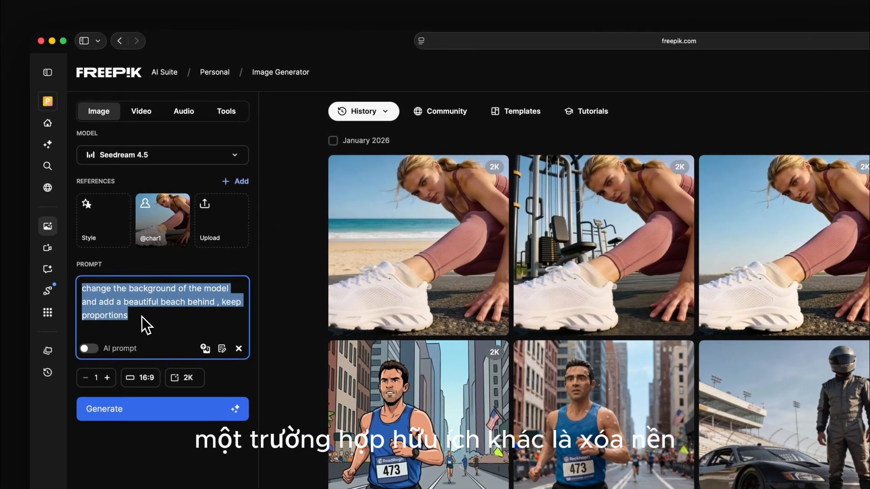
{"action": "key", "text": "BackSpace"}
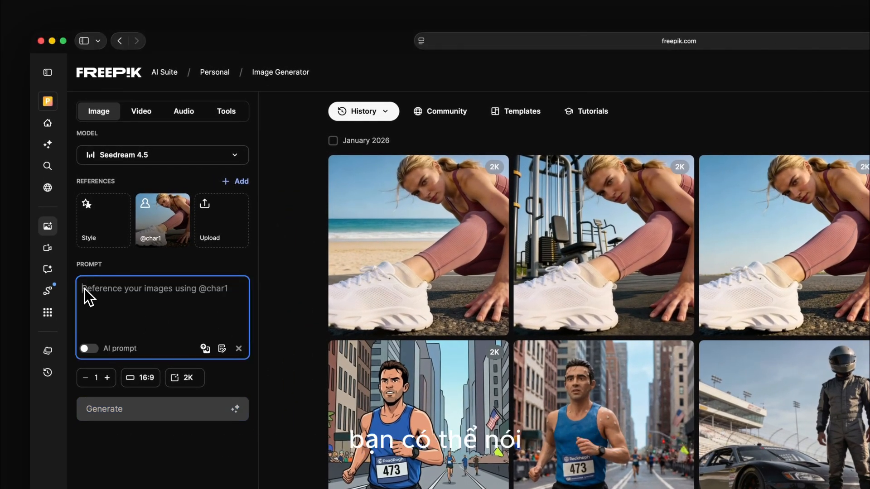
{"action": "type", "text": "Remove the background and make it transparent"}
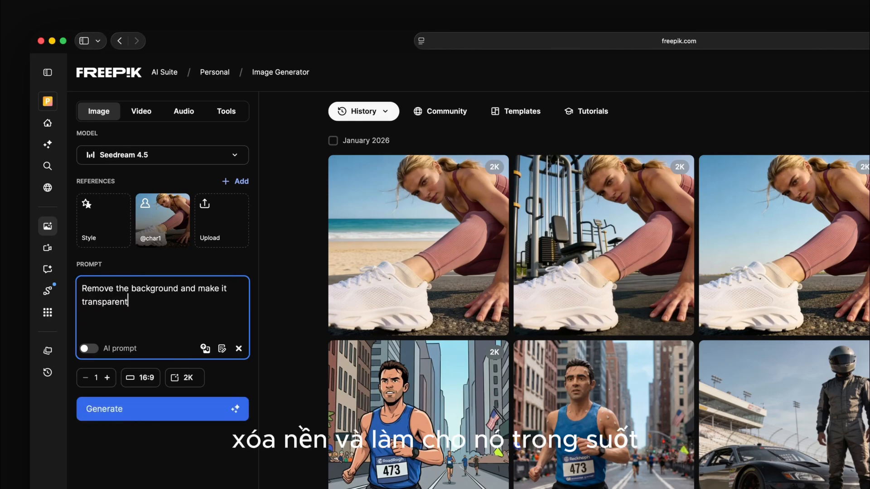
{"action": "left_click", "coordinate": [242, 409]}
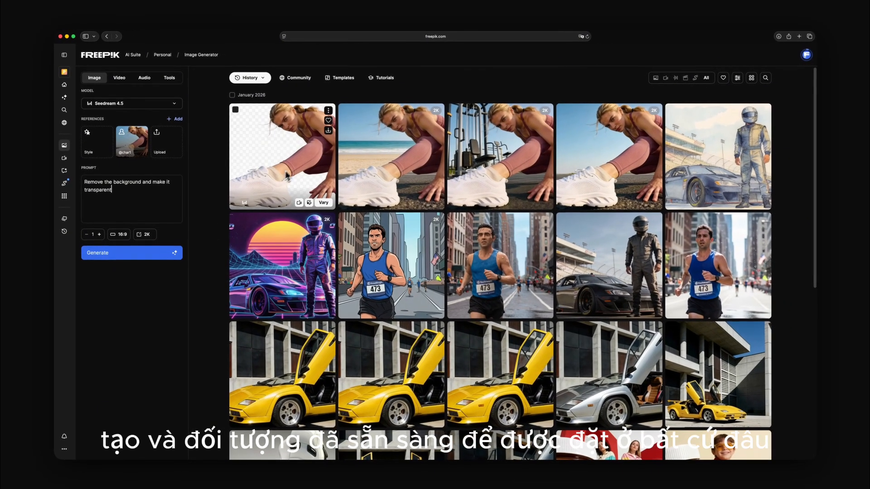
{"action": "left_click", "coordinate": [297, 171]}
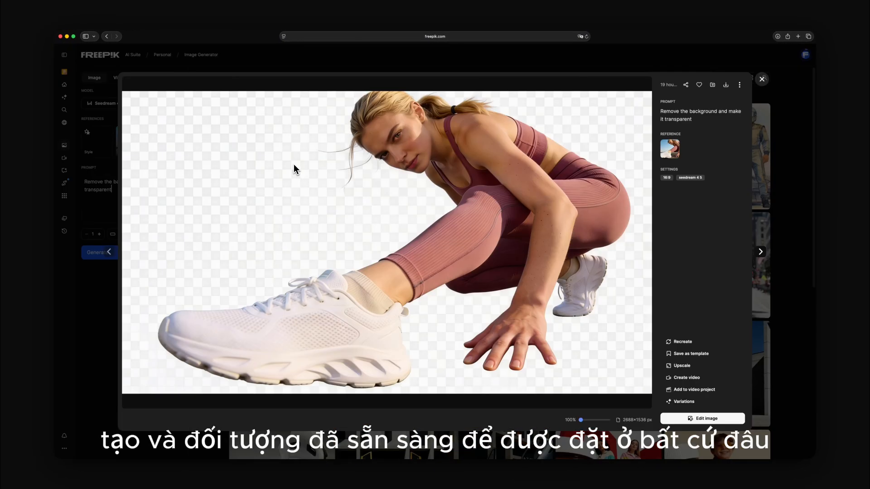
{"action": "key", "text": "Escape"}
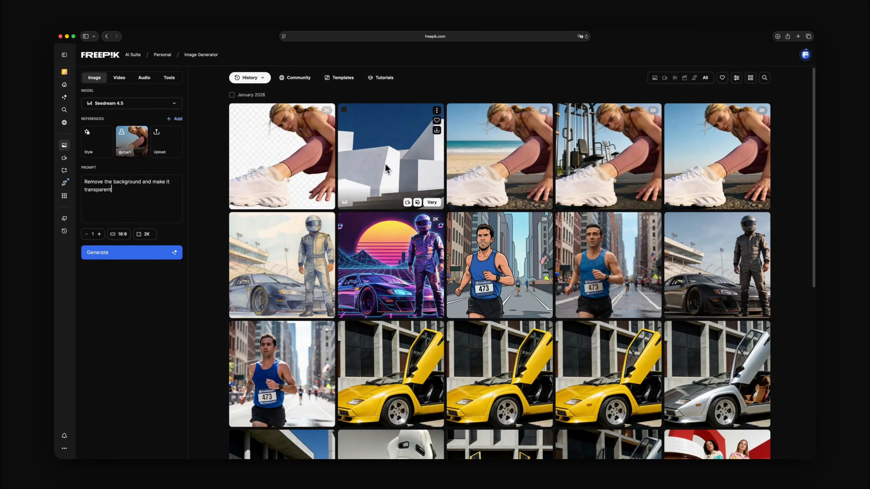
{"action": "left_click_drag", "start_coordinate": [409, 168], "coordinate": [169, 154]}
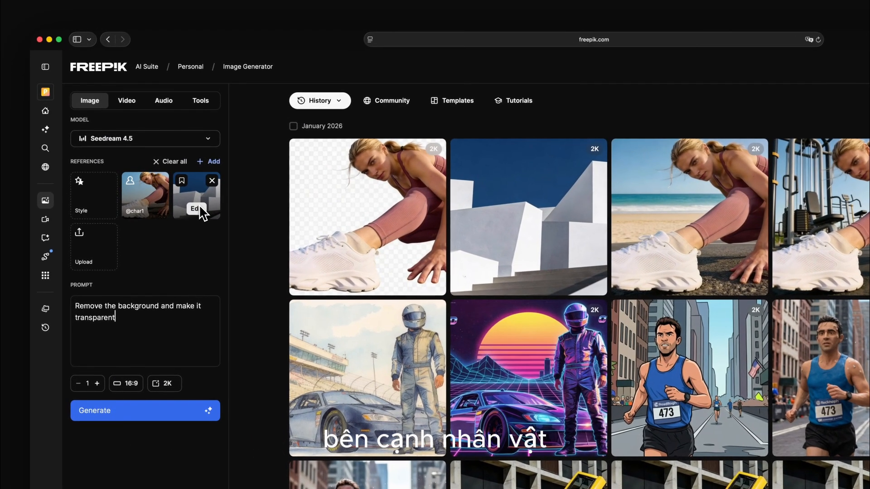
{"action": "triple_click", "coordinate": [117, 318]}
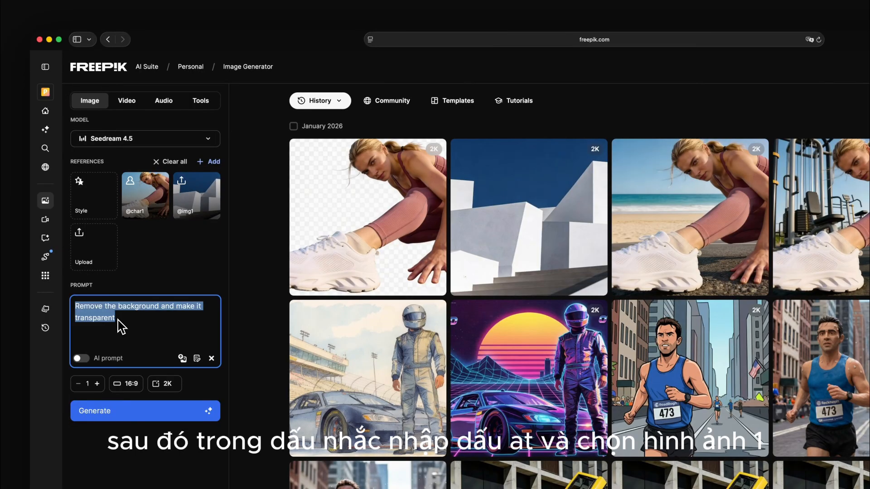
{"action": "key", "text": "BackSpace"}
{"action": "type", "text": "change th"}
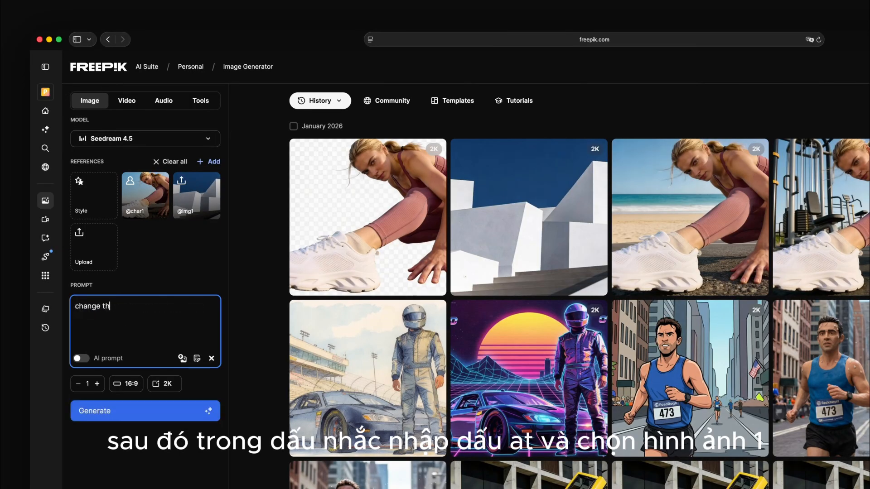
{"action": "type", "text": "e background of the model and add a background the image on "}
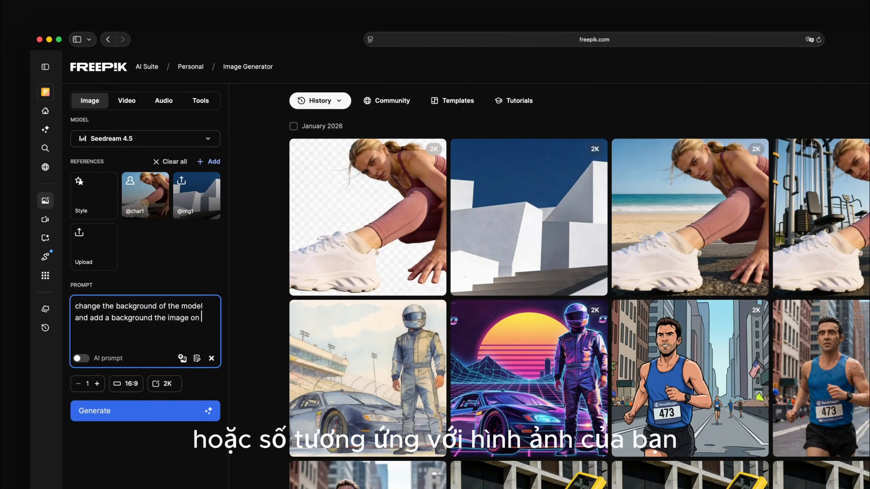
{"action": "type", "text": "@img1 keep proportions of the model . just add the background"}
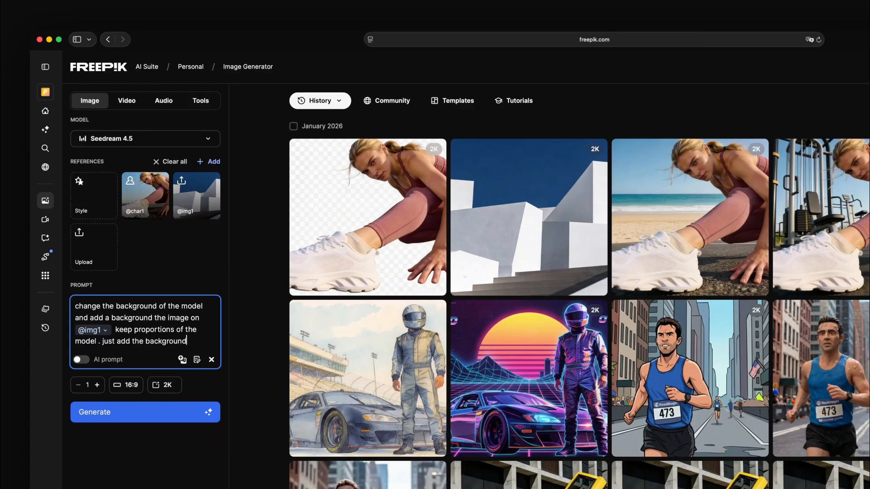
- Set img1 as the image referenced in the prompt and generate the athlete with the white building background
{"action": "left_click", "coordinate": [93, 331]}
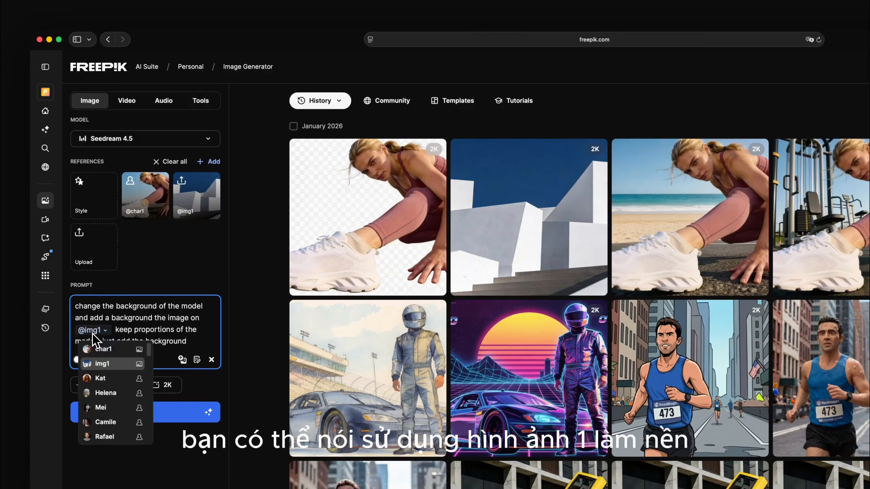
{"action": "left_click", "coordinate": [131, 365]}
{"action": "left_click", "coordinate": [202, 411]}
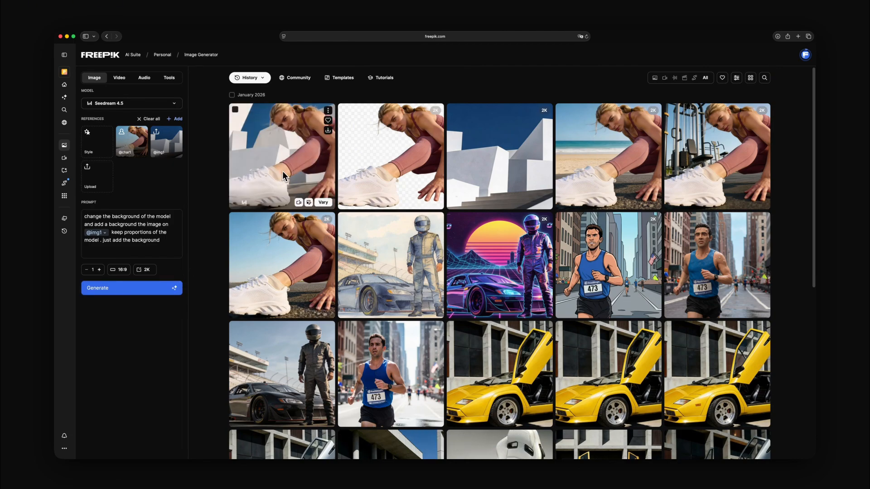
- View the athlete image with the white building background enlarged and close it
{"action": "left_click", "coordinate": [283, 171]}
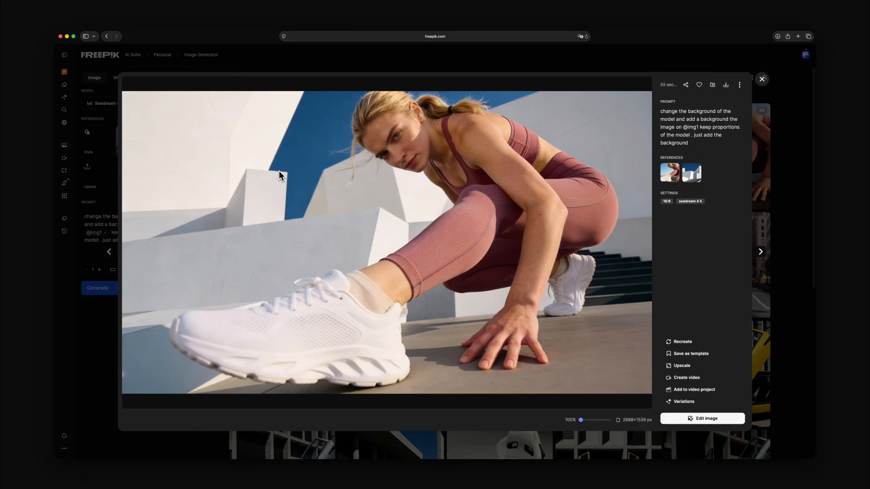
{"action": "key", "text": "Escape"}
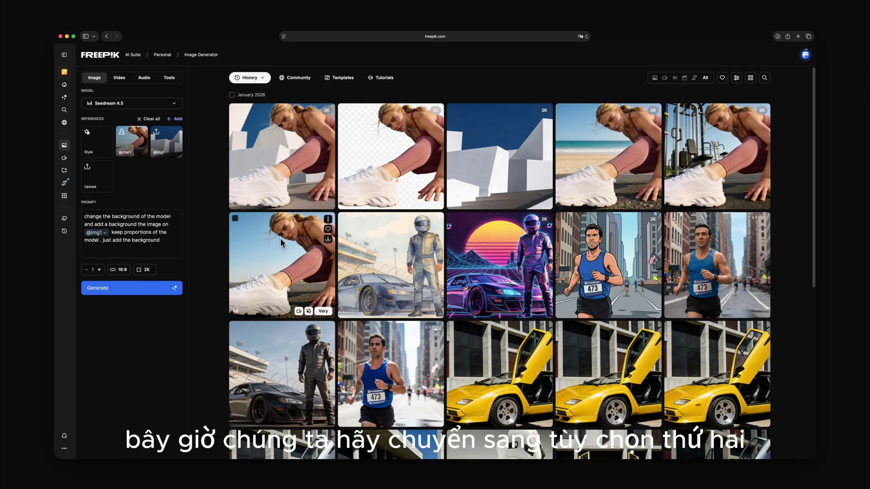
- Open the original athlete image on the asphalt road in the image editor and start the Background tool
{"action": "left_click", "coordinate": [279, 267]}
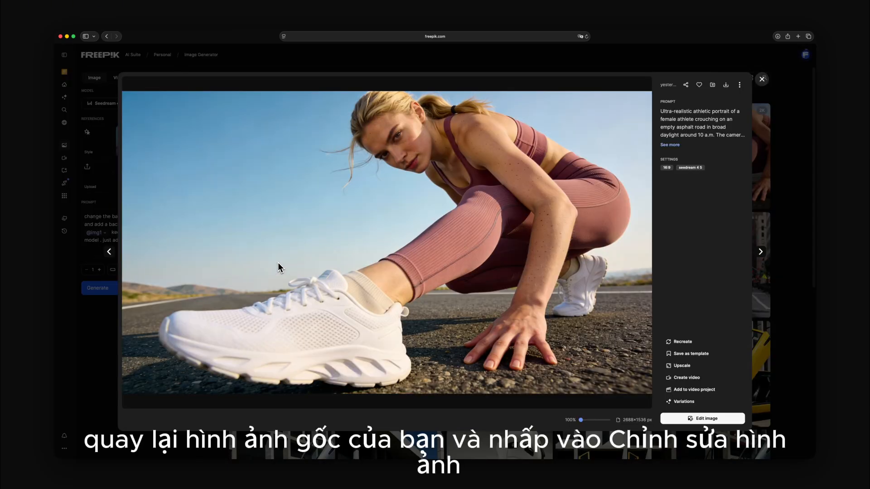
{"action": "left_click", "coordinate": [703, 418]}
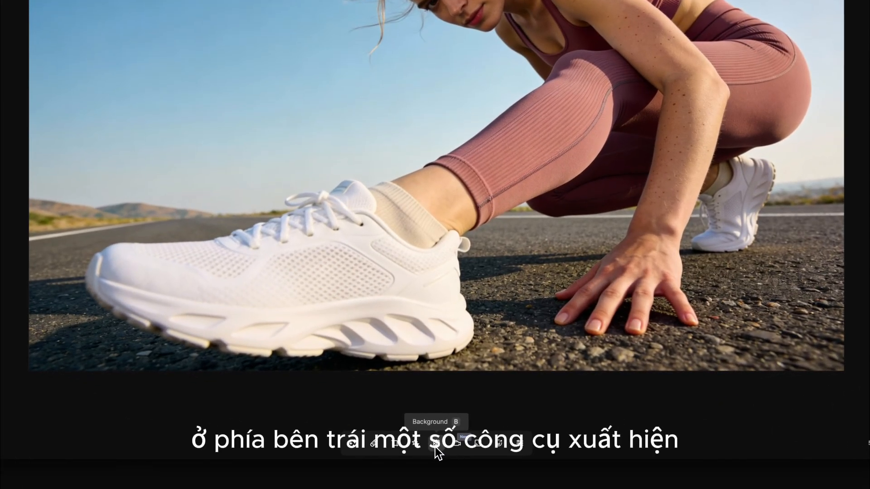
{"action": "left_click", "coordinate": [432, 449]}
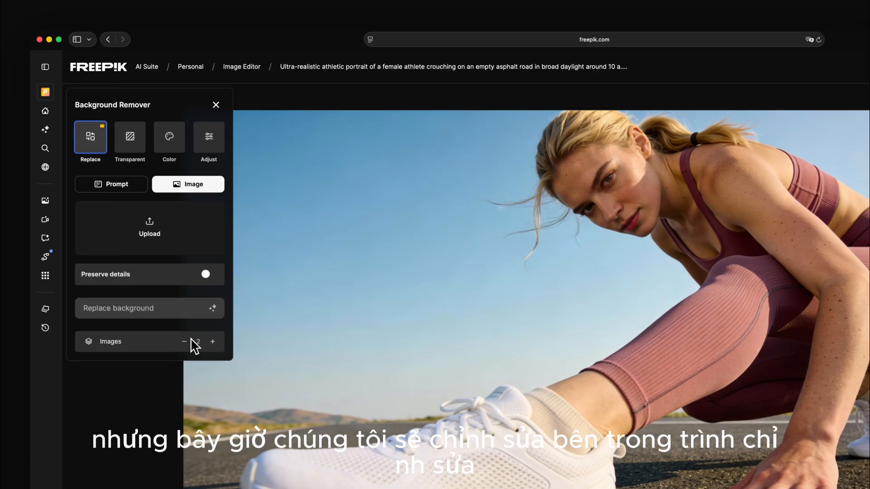
- Examine the prompt and image options for replacing the background, including the image picker, without choosing an image
{"action": "left_click", "coordinate": [111, 184]}
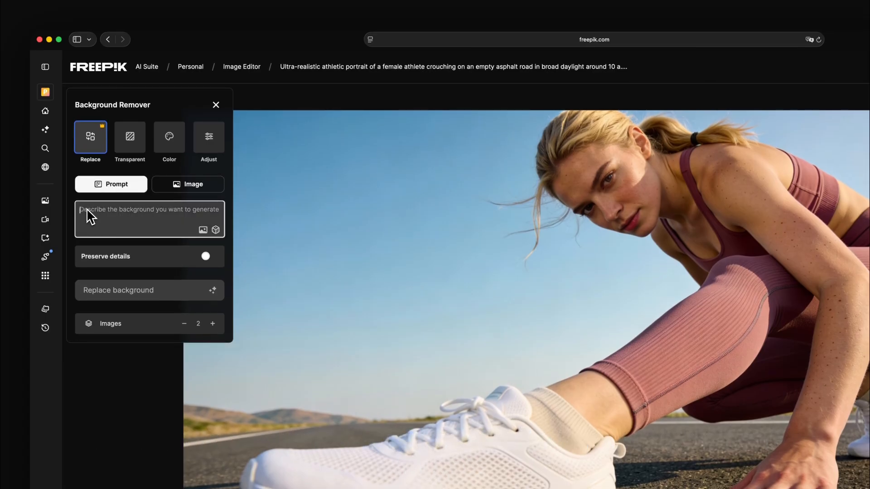
{"action": "left_click", "coordinate": [181, 188]}
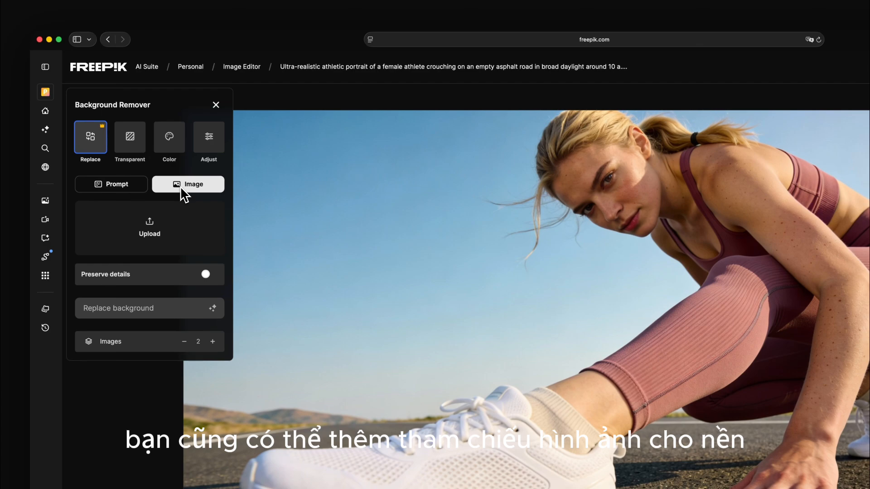
{"action": "left_click", "coordinate": [156, 229]}
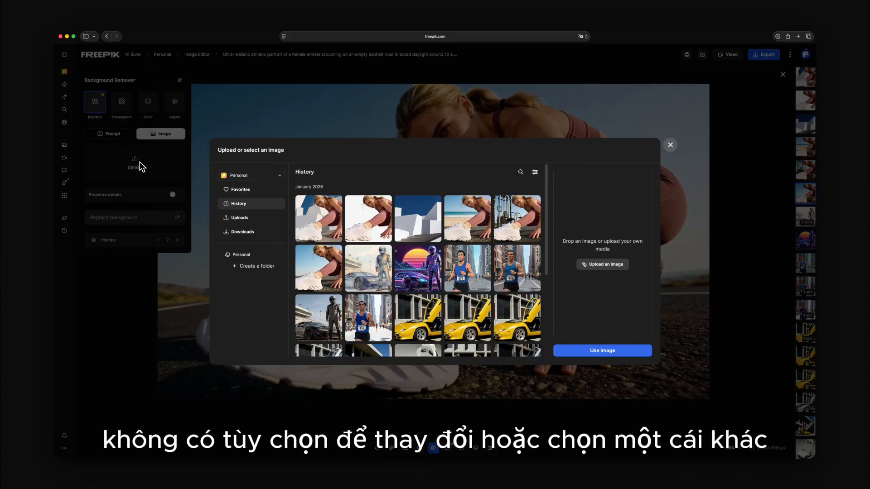
{"action": "left_click", "coordinate": [139, 162]}
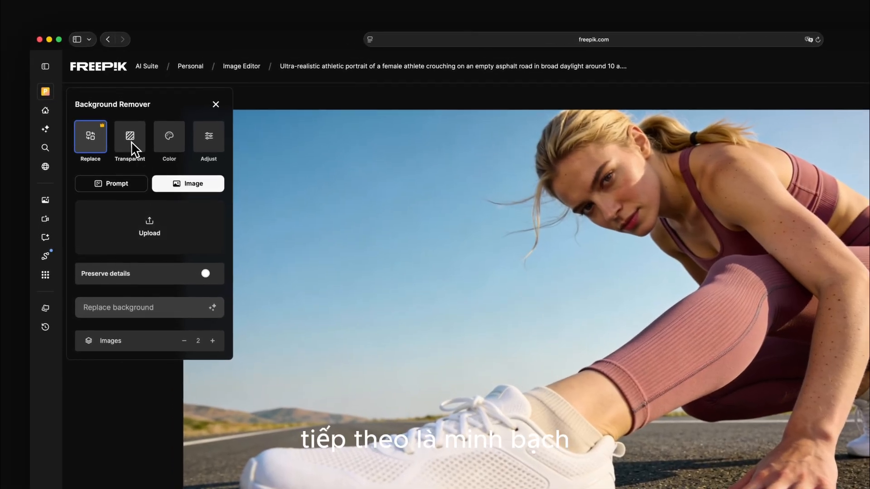
- Remove the athlete image's background to make it transparent
{"action": "left_click", "coordinate": [134, 149]}
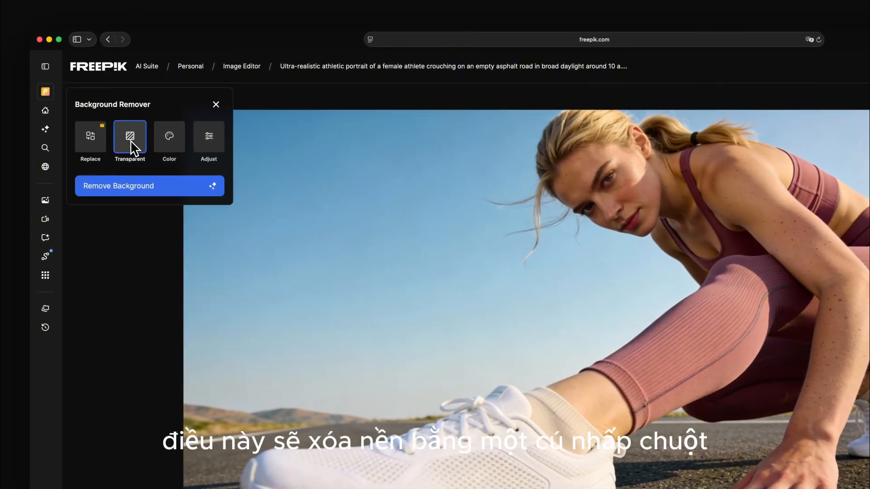
{"action": "left_click", "coordinate": [199, 184]}
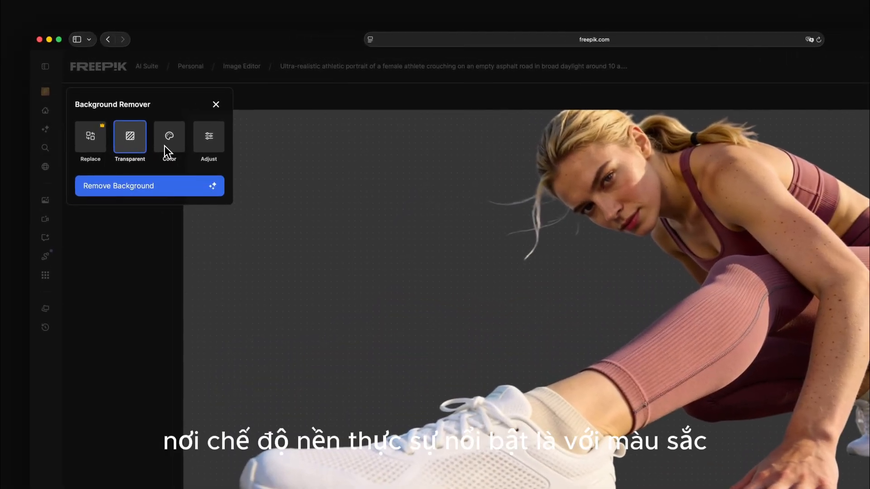
- Preview a solid coral background and replace it with a linear yellow-to-orange gradient at a 314° angle
{"action": "left_click", "coordinate": [166, 148]}
{"action": "left_click", "coordinate": [203, 187]}
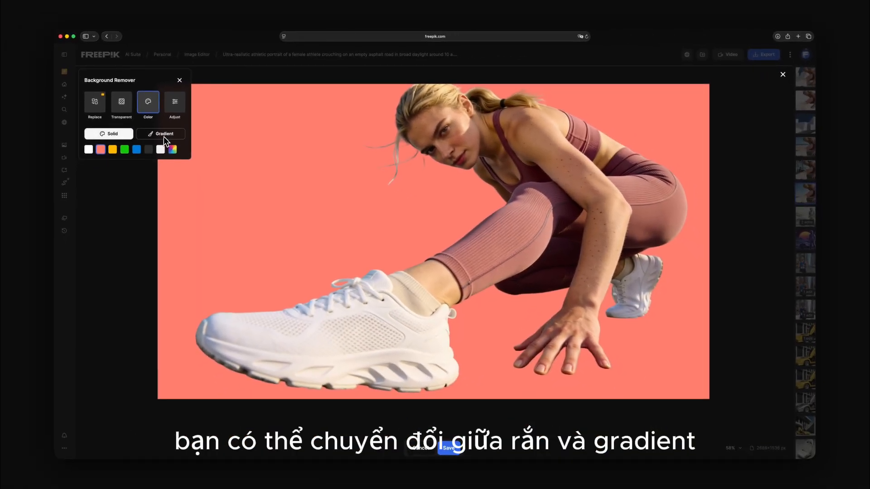
{"action": "left_click", "coordinate": [165, 137]}
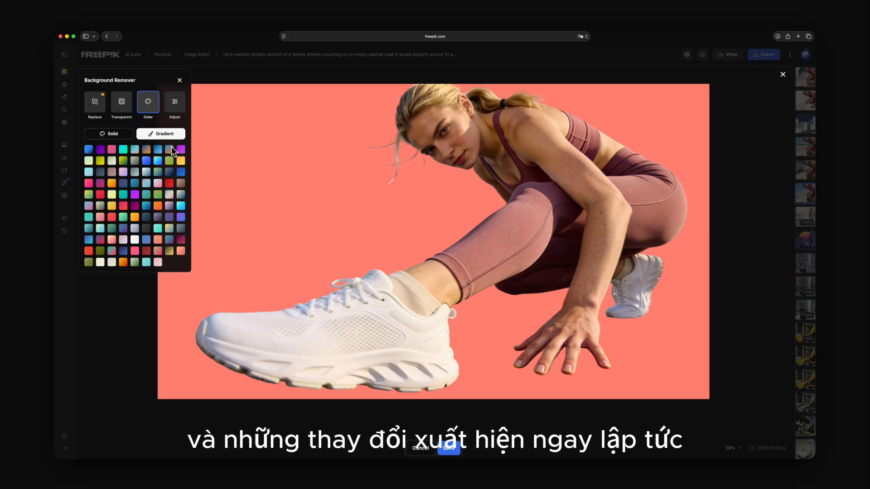
{"action": "left_click", "coordinate": [181, 160]}
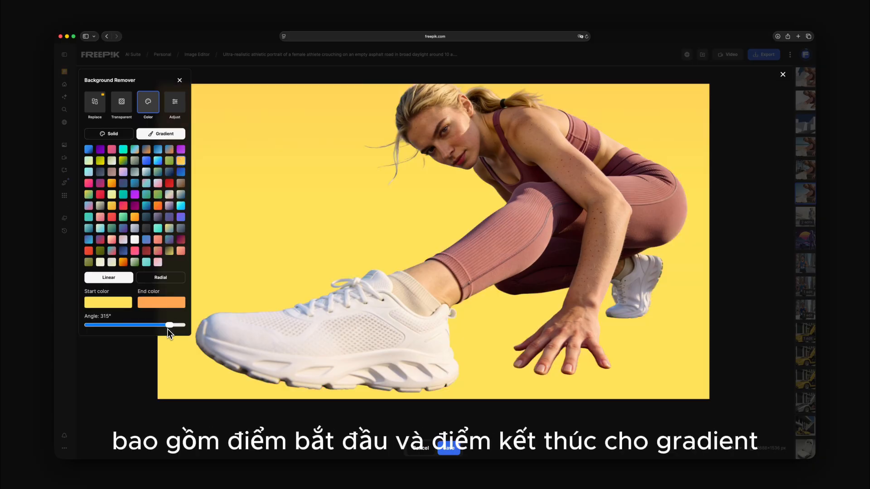
{"action": "mouse_move", "coordinate": [168, 329]}
{"action": "left_mouse_down"}
{"action": "mouse_move", "coordinate": [113, 331]}
{"action": "mouse_move", "coordinate": [170, 327]}
{"action": "left_mouse_up"}
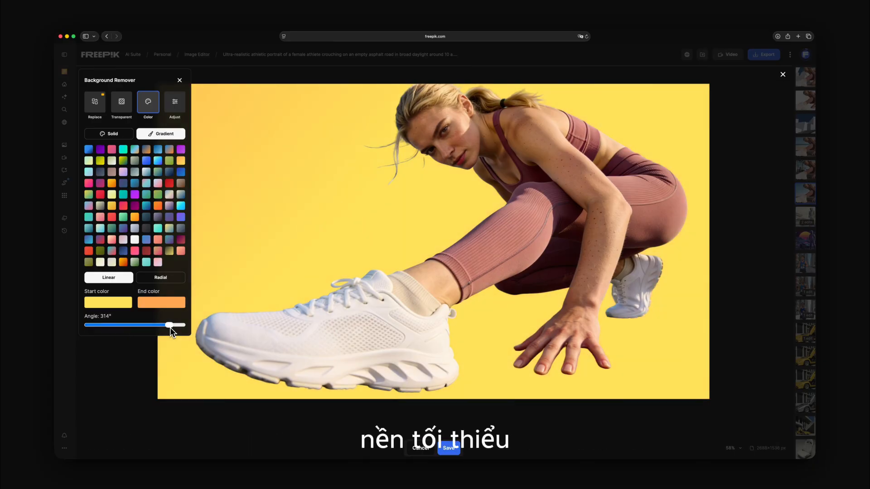
- Examine the background adjustments for blur, grayscale, sepia, brightness and contrast
{"action": "left_click", "coordinate": [173, 107]}
{"action": "left_click", "coordinate": [133, 140]}
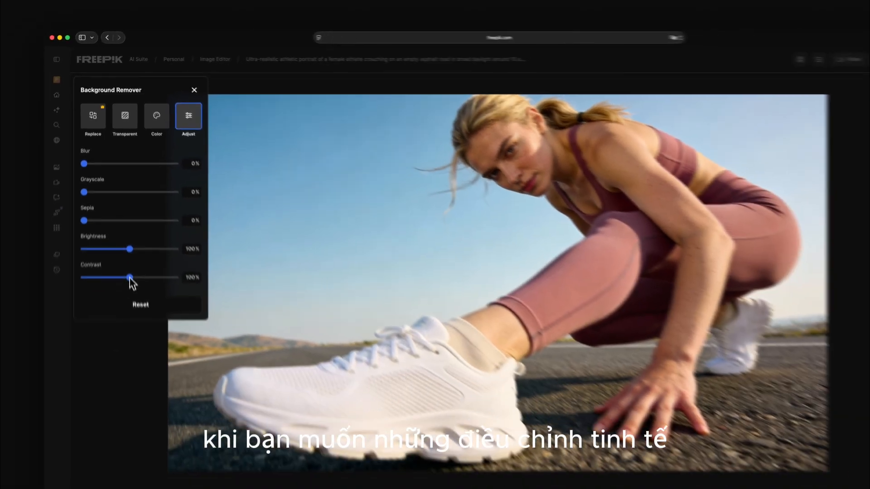
{"action": "key", "text": "Escape"}
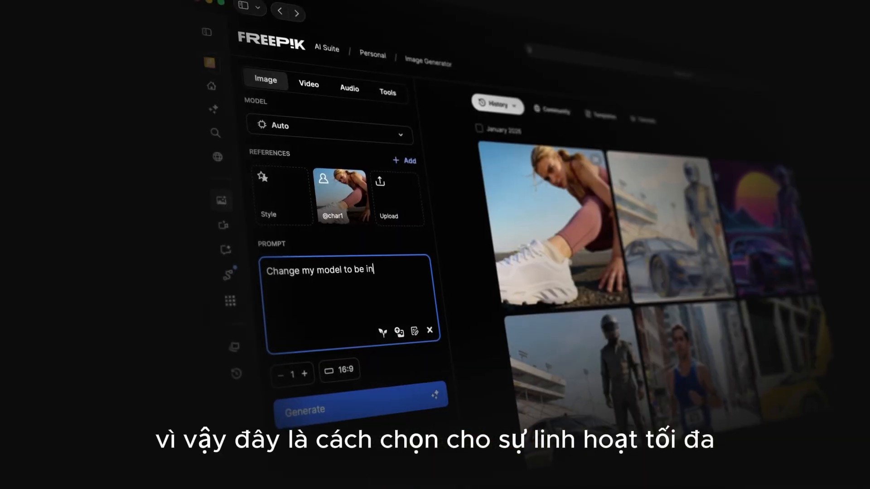
{"action": "type", "text": "n an outdoor gym, so you can see the machines in th"}
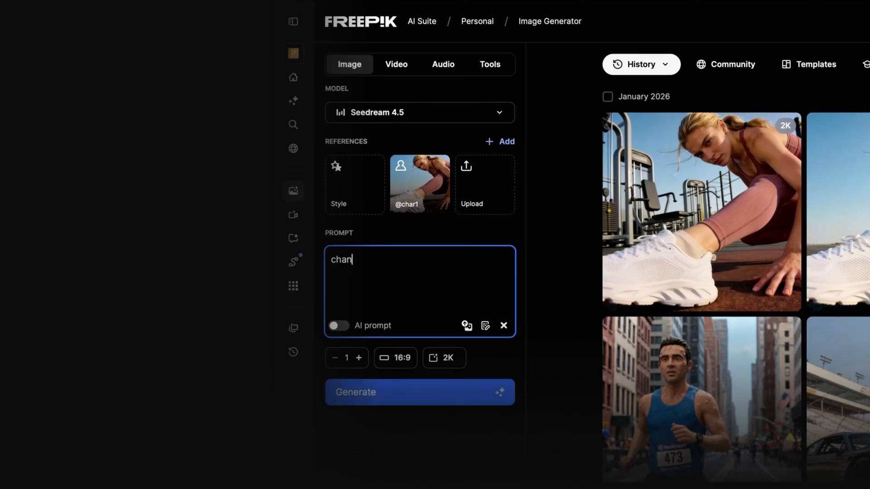
{"action": "type", "text": "ge the background of t"}
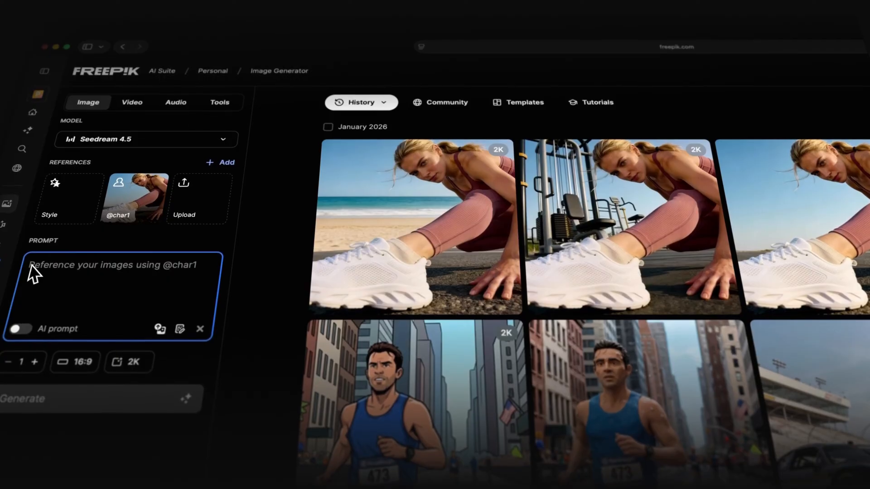
{"action": "type", "text": "Remove the background and make it tr"}
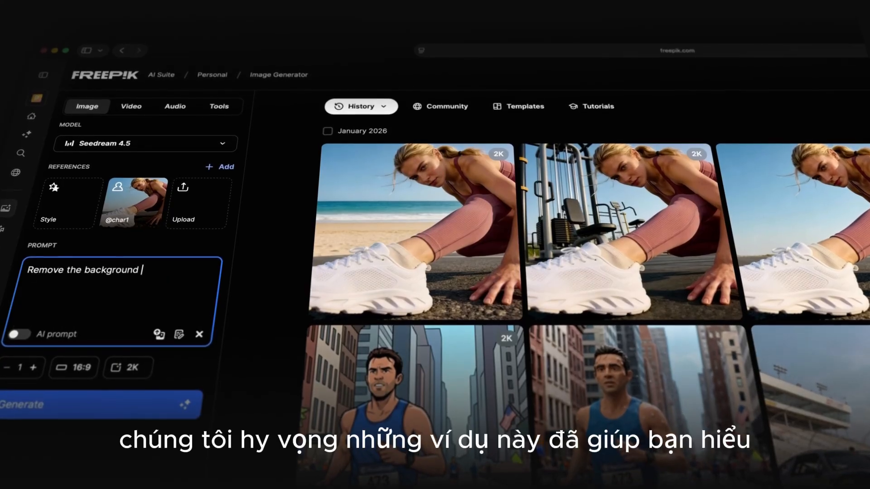
{"action": "type", "text": "ansparent"}
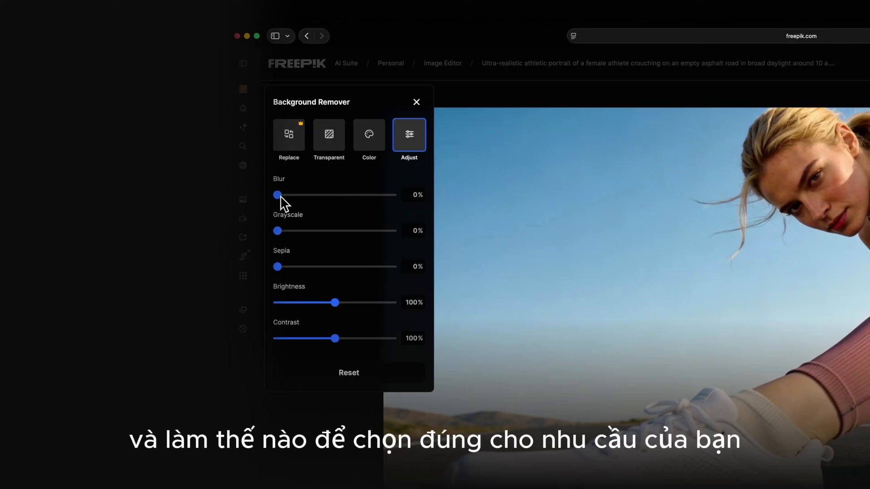